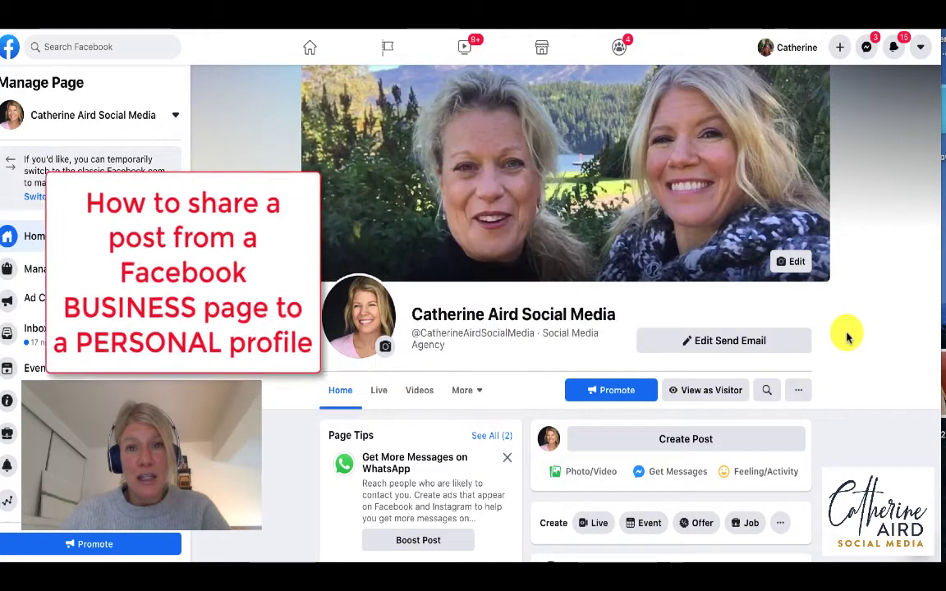
- Scroll the Catherine Aird Social Media page down to the Insights live video post and its Share row
{"action": "scroll", "coordinate": [847, 336], "scroll_direction": "down", "scroll_amount": 1}
{"action": "scroll", "coordinate": [848, 347], "scroll_direction": "down", "scroll_amount": 1}
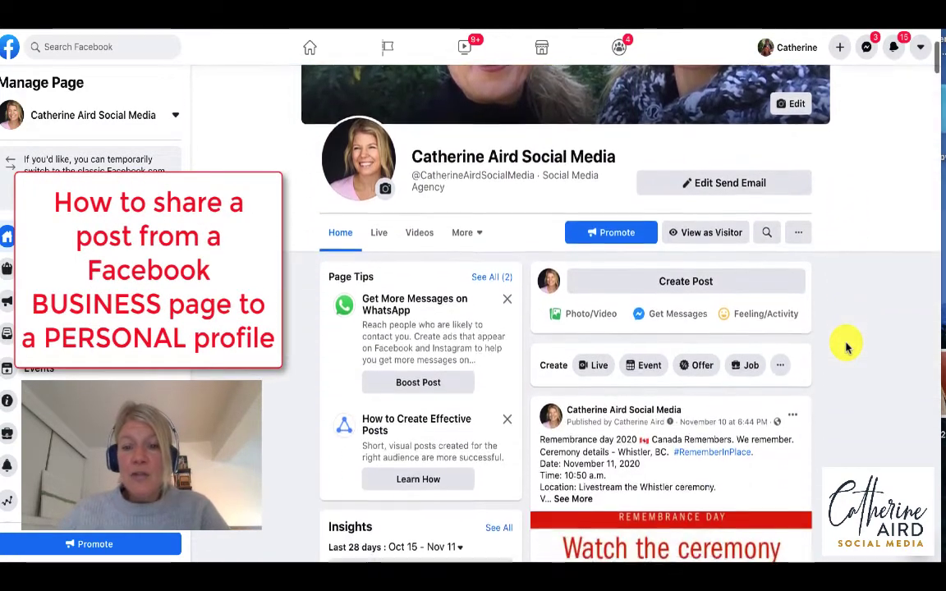
{"action": "scroll", "coordinate": [847, 347], "scroll_direction": "down", "scroll_amount": 1}
{"action": "scroll", "coordinate": [847, 347], "scroll_direction": "down", "scroll_amount": 6}
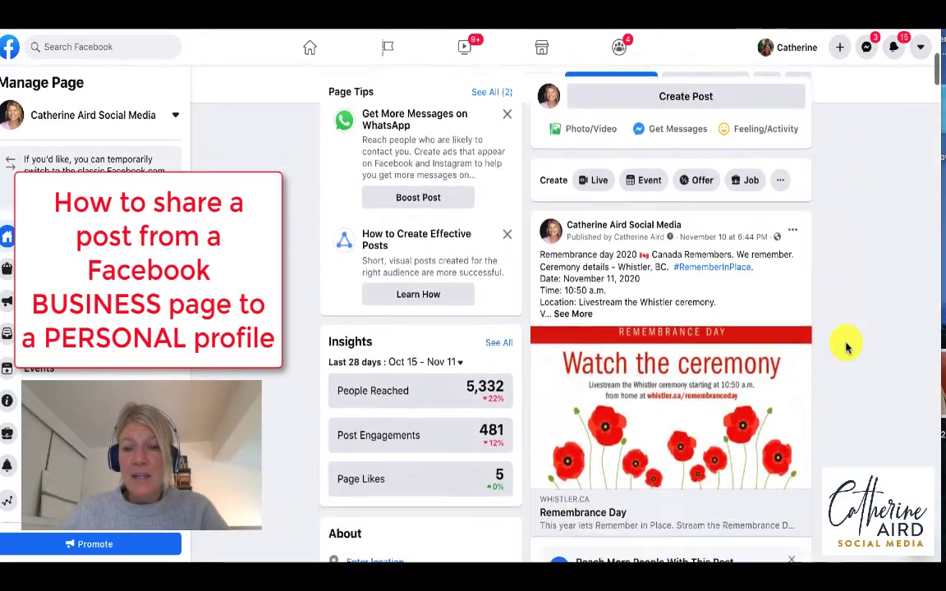
{"action": "scroll", "coordinate": [845, 346], "scroll_direction": "down", "scroll_amount": 4}
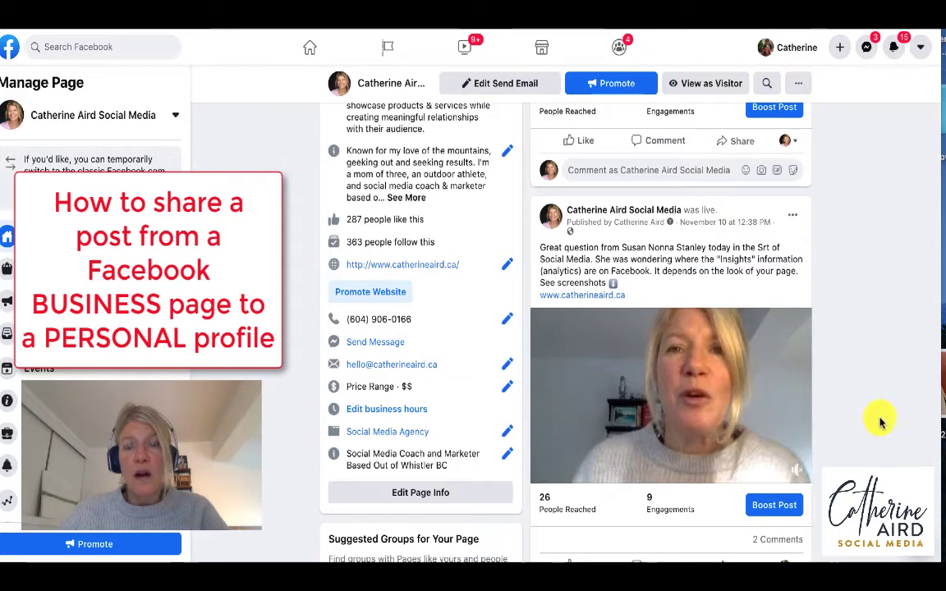
{"action": "scroll", "coordinate": [874, 421], "scroll_direction": "down", "scroll_amount": 1}
{"action": "scroll", "coordinate": [880, 421], "scroll_direction": "down", "scroll_amount": 1}
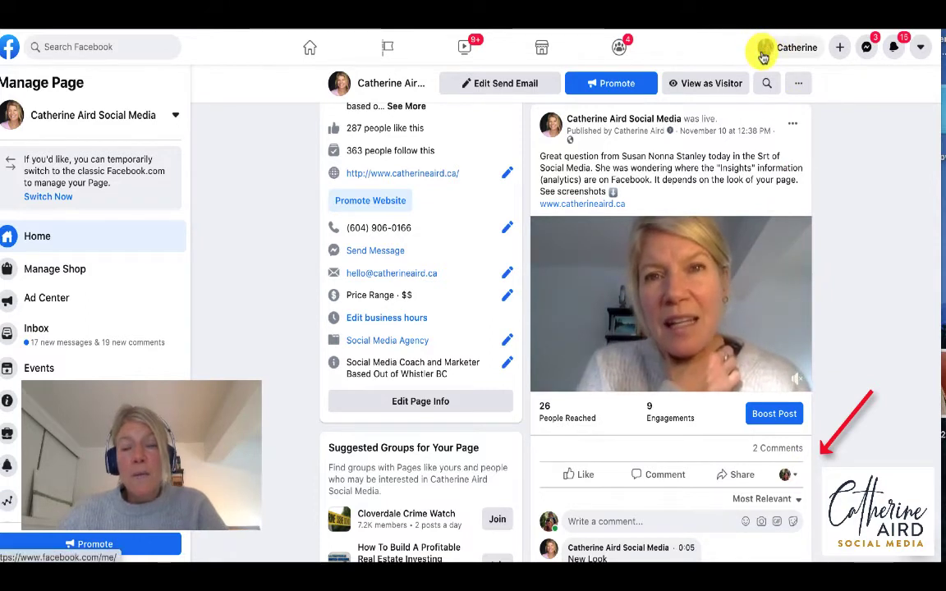
{"action": "mouse_move", "coordinate": [776, 349]}
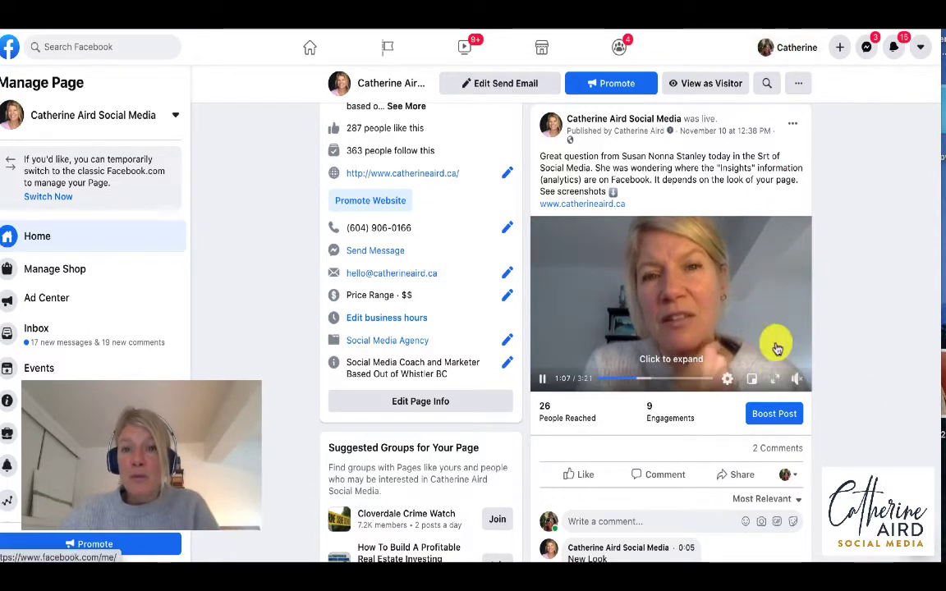
{"action": "left_click", "coordinate": [795, 476]}
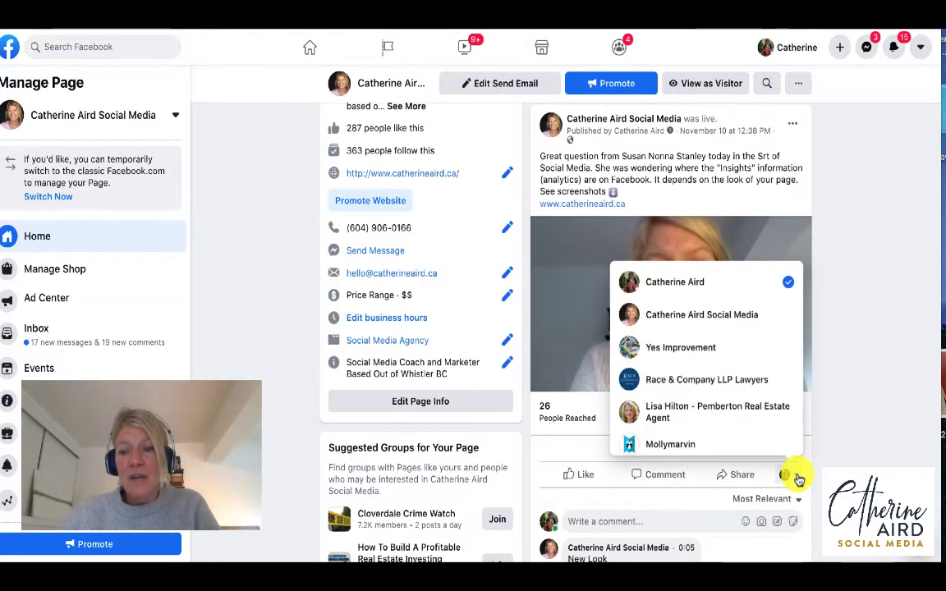
{"action": "left_click", "coordinate": [696, 324]}
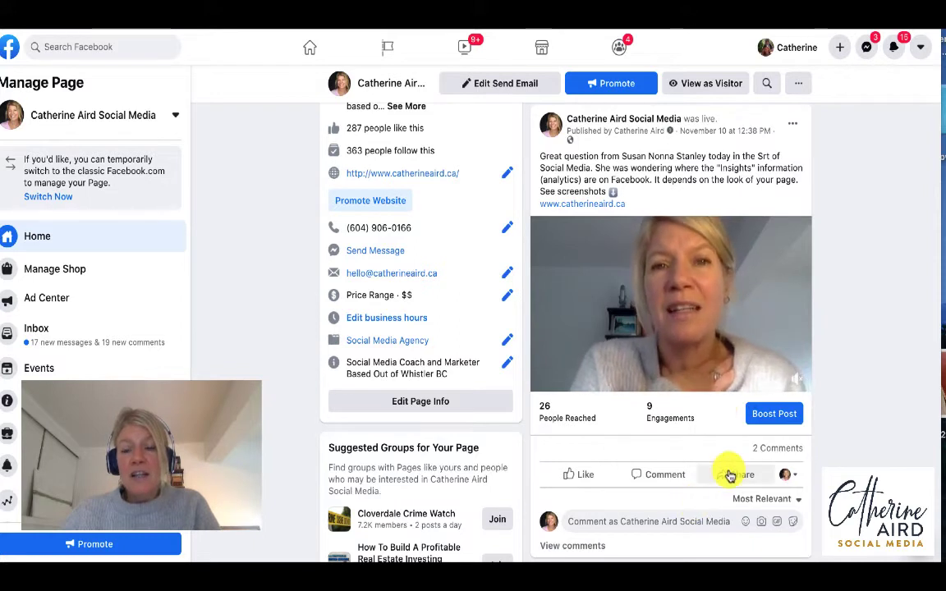
{"action": "left_click", "coordinate": [788, 475]}
{"action": "left_click", "coordinate": [675, 283]}
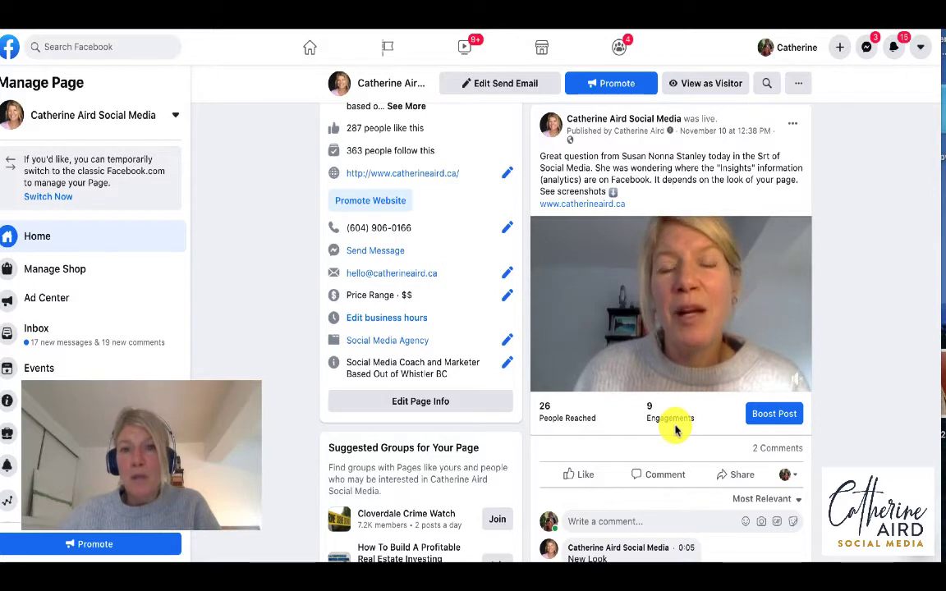
- Share the live video post to the Catherine Aird timeline with Share Now (Public)
{"action": "left_click", "coordinate": [739, 481]}
{"action": "scroll", "coordinate": [738, 481], "scroll_direction": "down", "scroll_amount": 3}
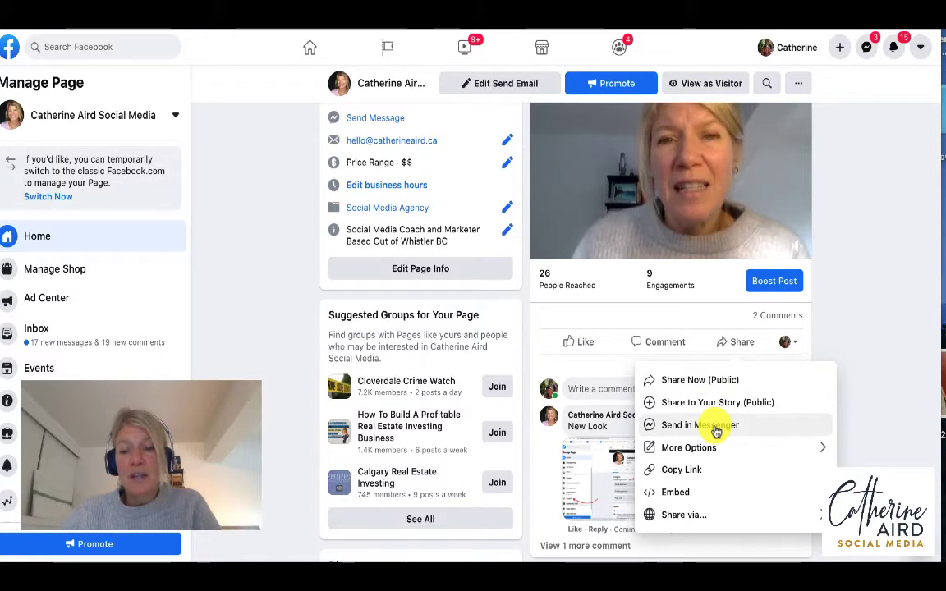
{"action": "left_click", "coordinate": [696, 382]}
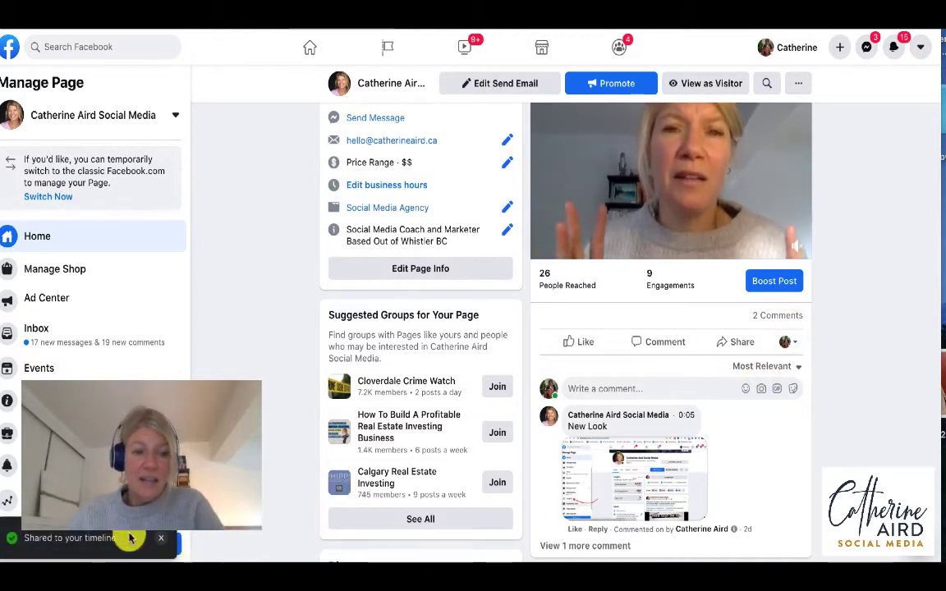
{"action": "left_click", "coordinate": [793, 343]}
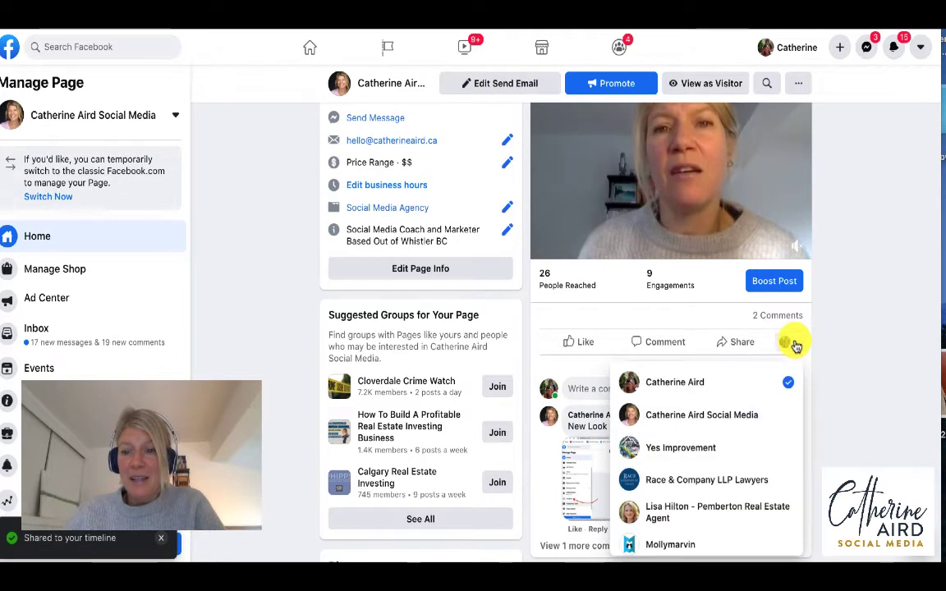
- Open the Share to News Feed composer for the live video, then close it without posting
{"action": "left_click", "coordinate": [734, 343]}
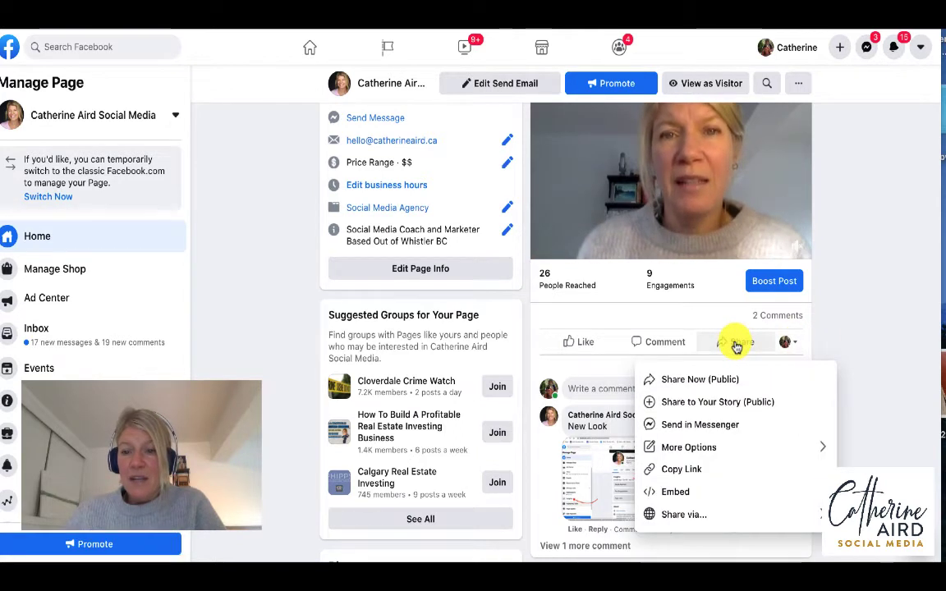
{"action": "left_click", "coordinate": [696, 448]}
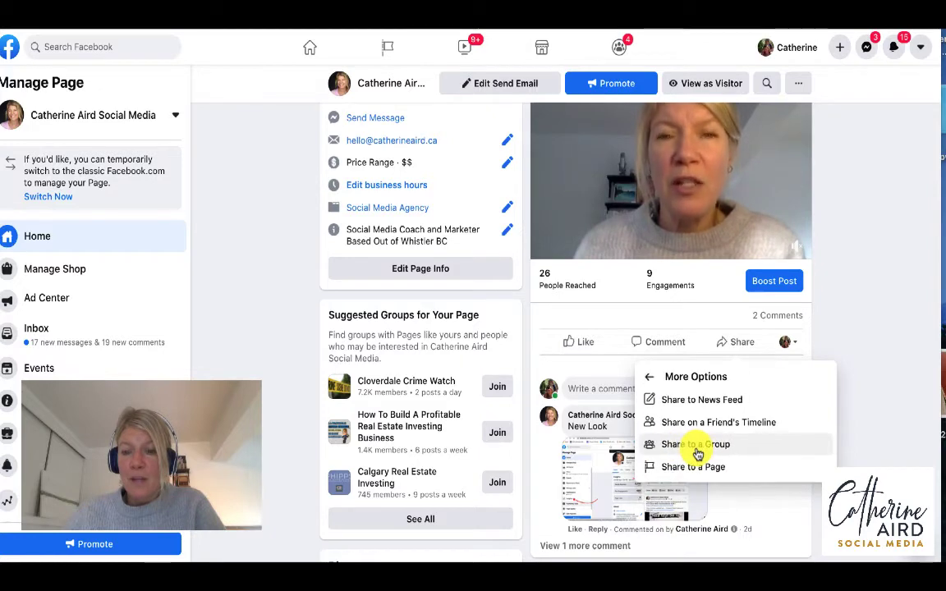
{"action": "left_click", "coordinate": [706, 402]}
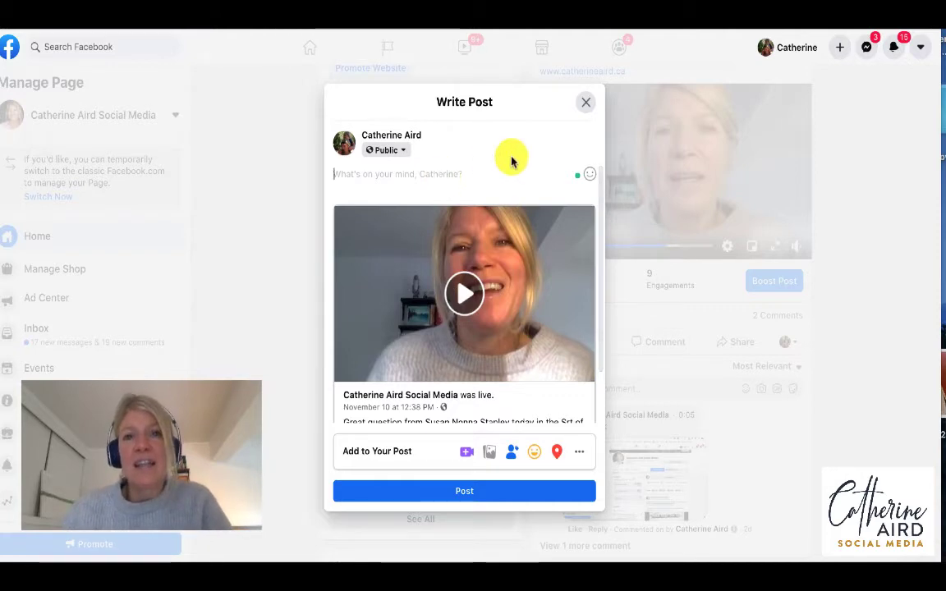
{"action": "left_click", "coordinate": [586, 102]}
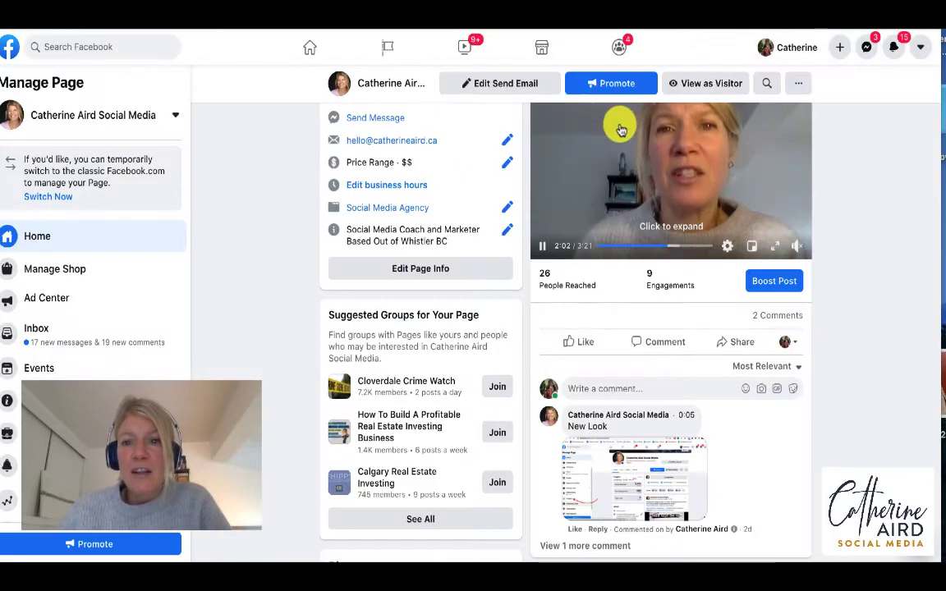
- On the Catherine Aird profile, delete the shared live video post and confirm the deletion
{"action": "left_click", "coordinate": [793, 49]}
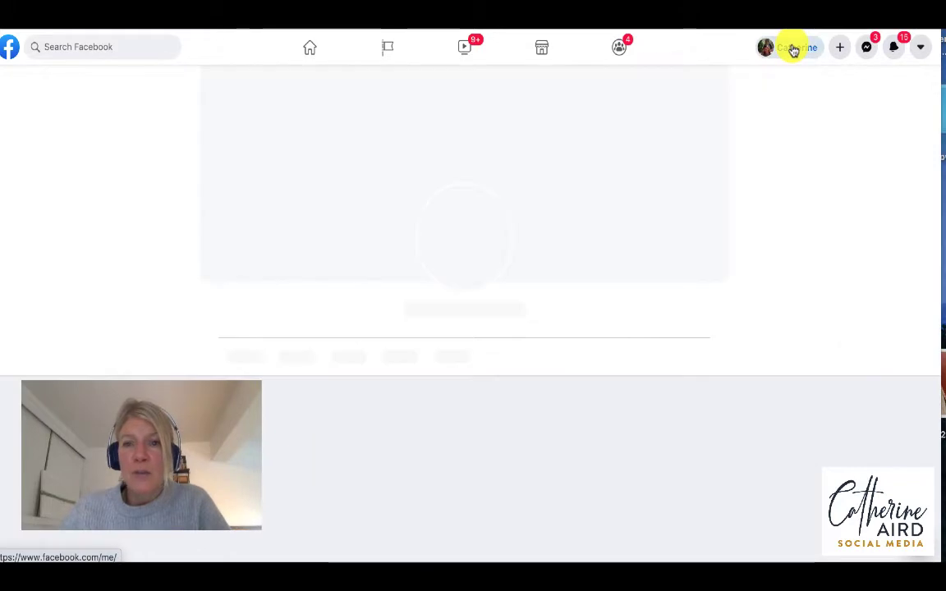
{"action": "scroll", "coordinate": [636, 411], "scroll_direction": "down", "scroll_amount": 2}
{"action": "scroll", "coordinate": [641, 429], "scroll_direction": "down", "scroll_amount": 2}
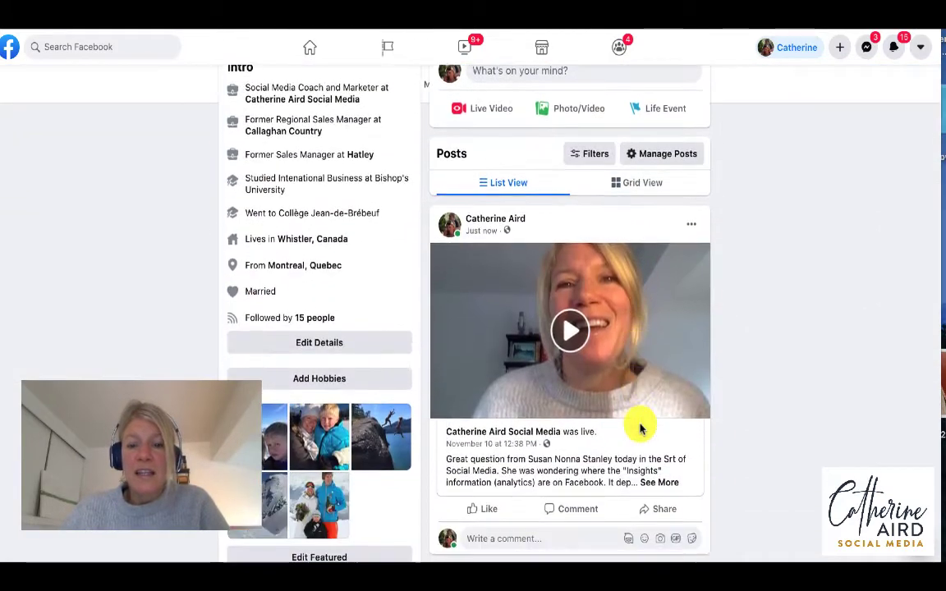
{"action": "scroll", "coordinate": [612, 295], "scroll_direction": "down", "scroll_amount": 1}
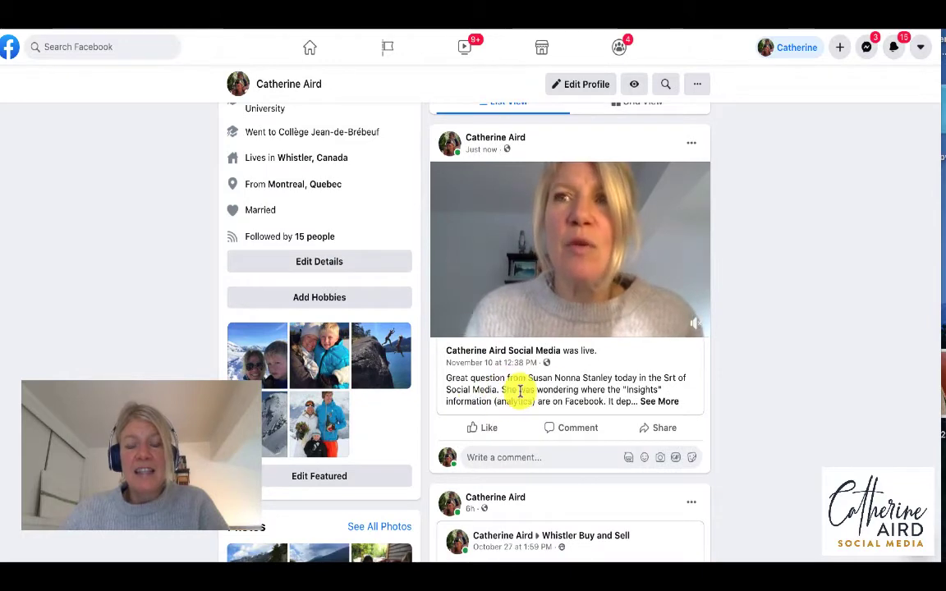
{"action": "scroll", "coordinate": [519, 386], "scroll_direction": "up", "scroll_amount": 1}
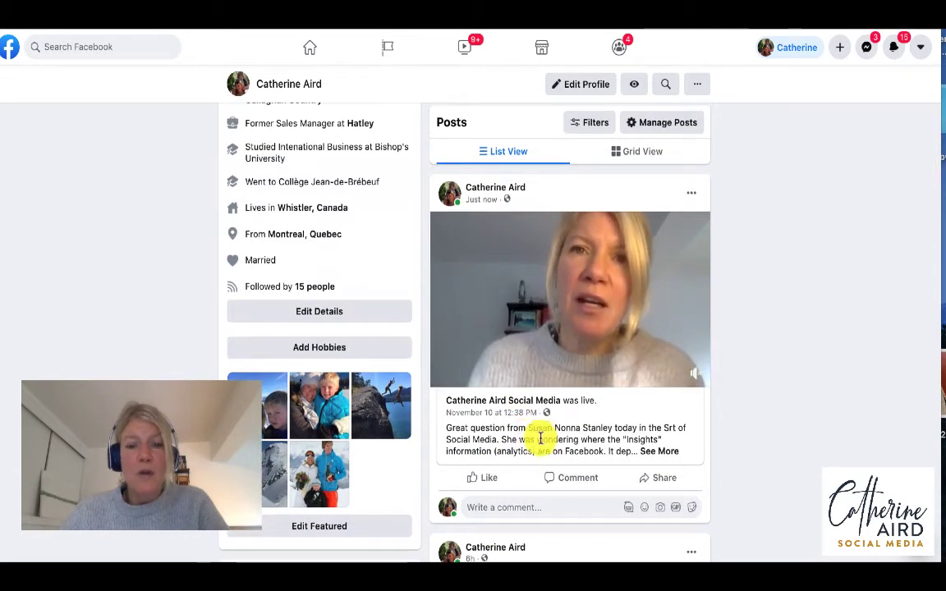
{"action": "left_click", "coordinate": [693, 196]}
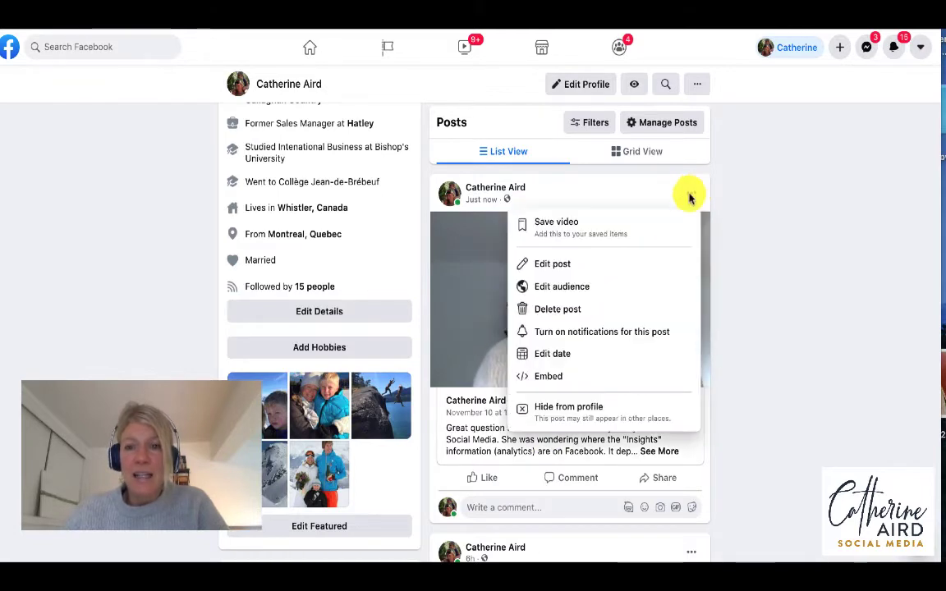
{"action": "left_click", "coordinate": [561, 308]}
{"action": "left_click", "coordinate": [591, 331]}
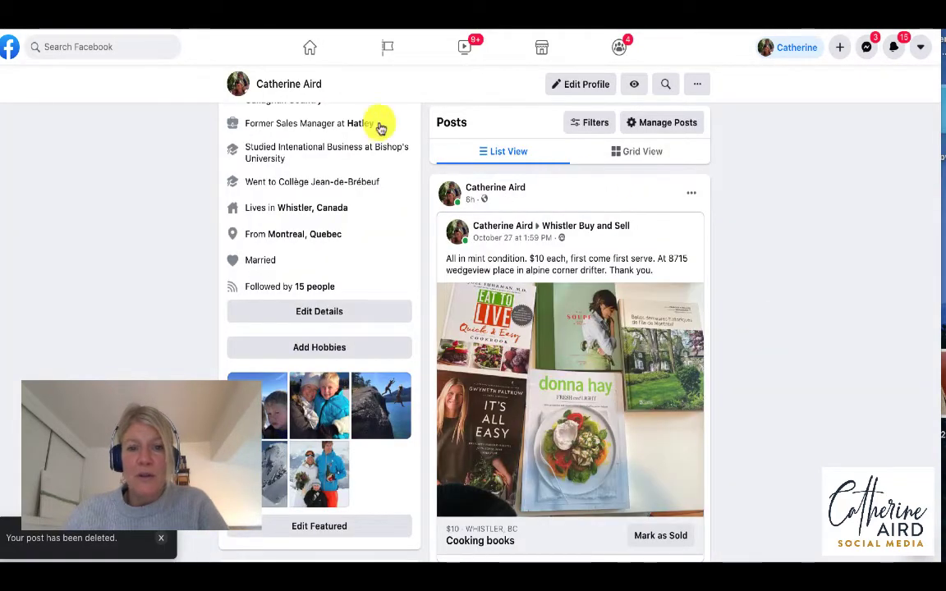
- Return to the Catherine Aird Social Media business page and dismiss the reach-more-people suggestion
{"action": "left_click", "coordinate": [389, 50]}
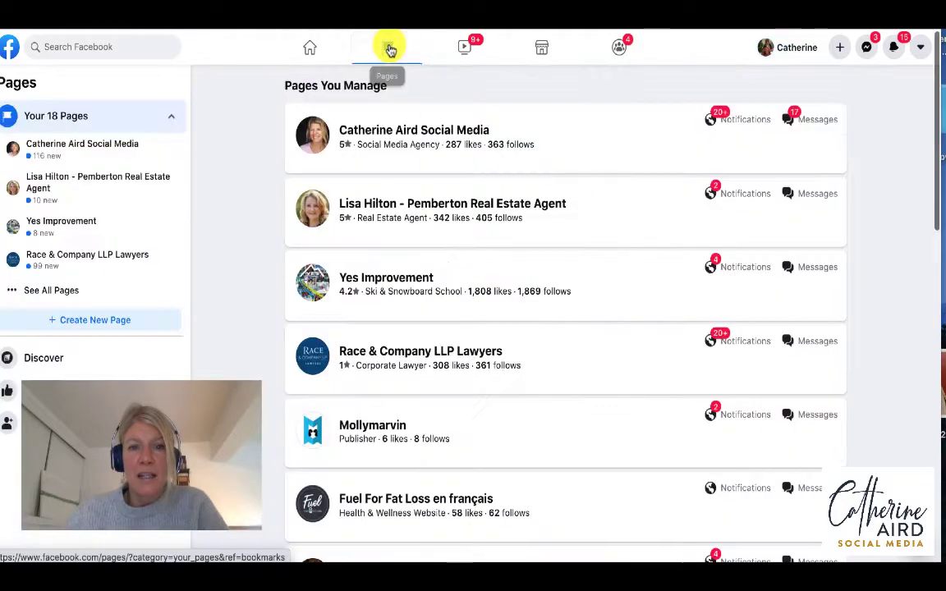
{"action": "left_click", "coordinate": [395, 133]}
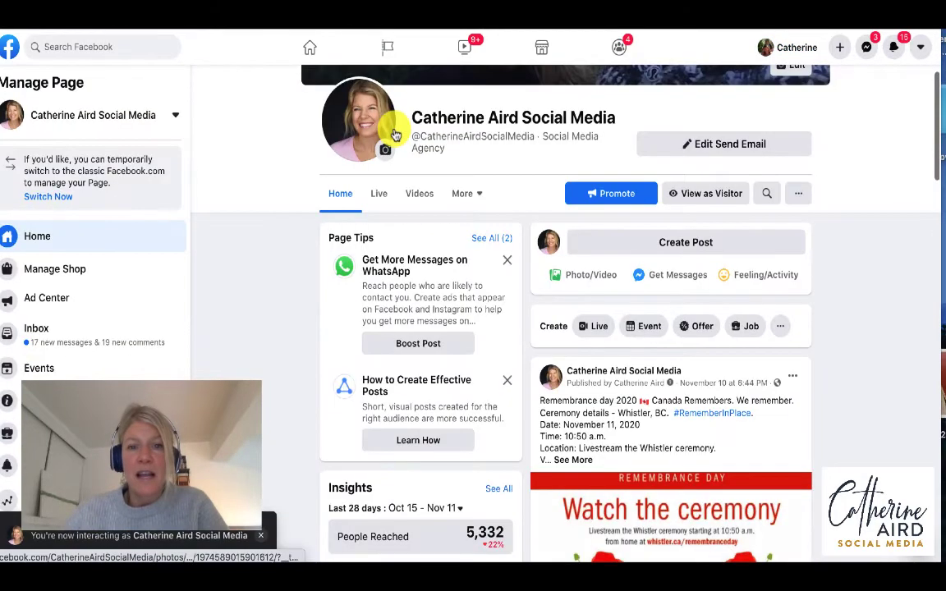
{"action": "scroll", "coordinate": [664, 382], "scroll_direction": "down", "scroll_amount": 10}
{"action": "scroll", "coordinate": [664, 382], "scroll_direction": "down", "scroll_amount": 5}
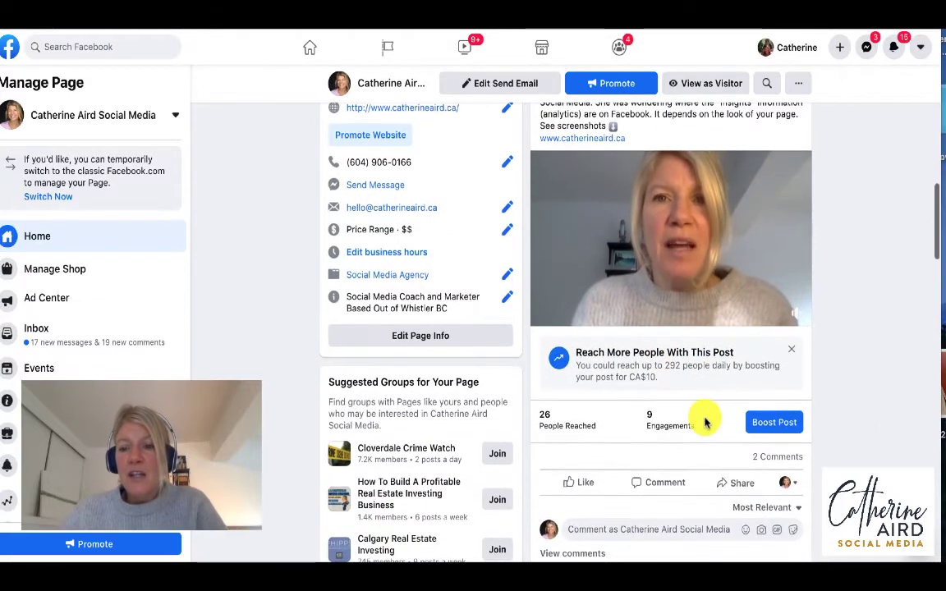
{"action": "left_click", "coordinate": [791, 350]}
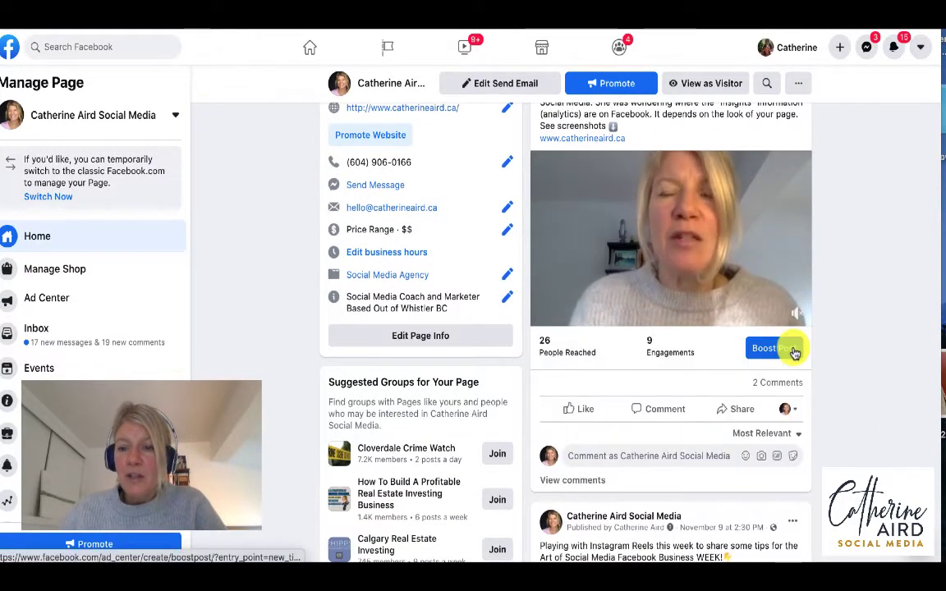
- Switch to the personal profile identity and start a Share to News Feed post of the live video
{"action": "left_click", "coordinate": [786, 409]}
{"action": "left_click", "coordinate": [673, 220]}
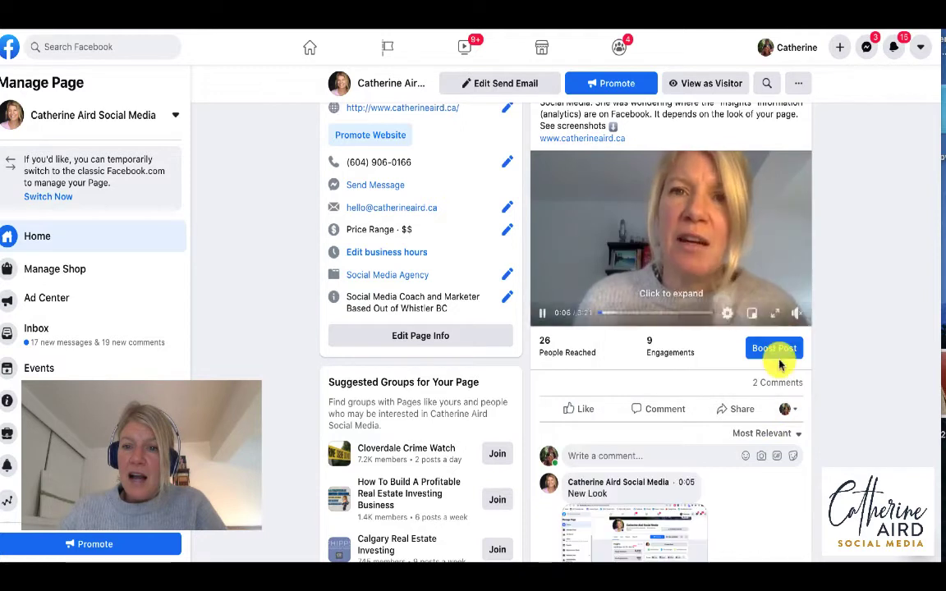
{"action": "left_click", "coordinate": [738, 410]}
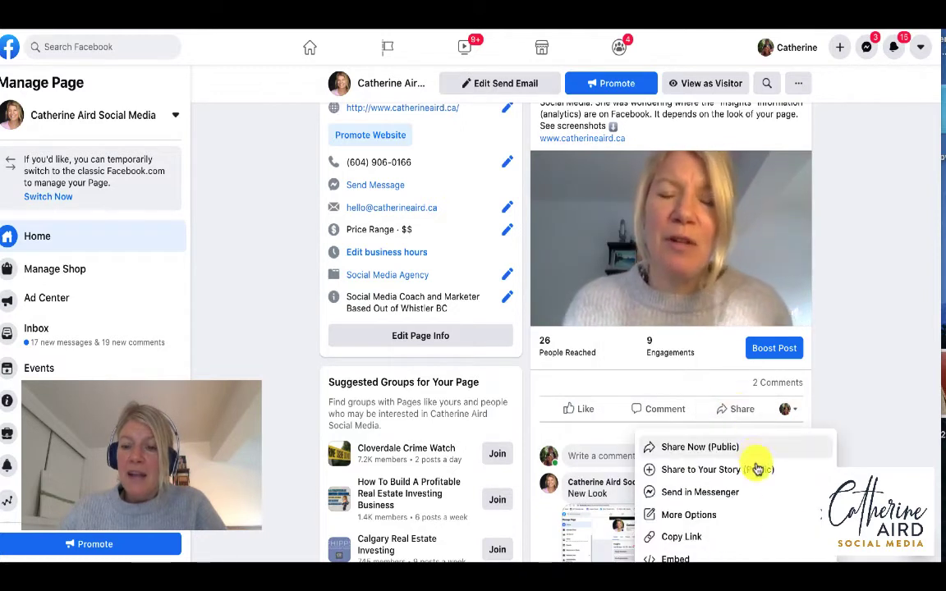
{"action": "left_click", "coordinate": [820, 514]}
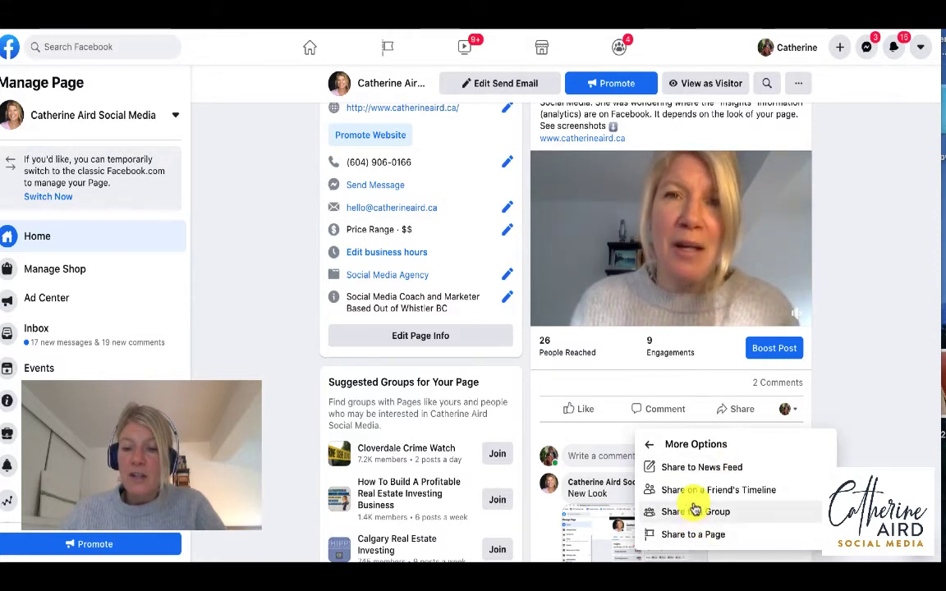
{"action": "left_click", "coordinate": [697, 468]}
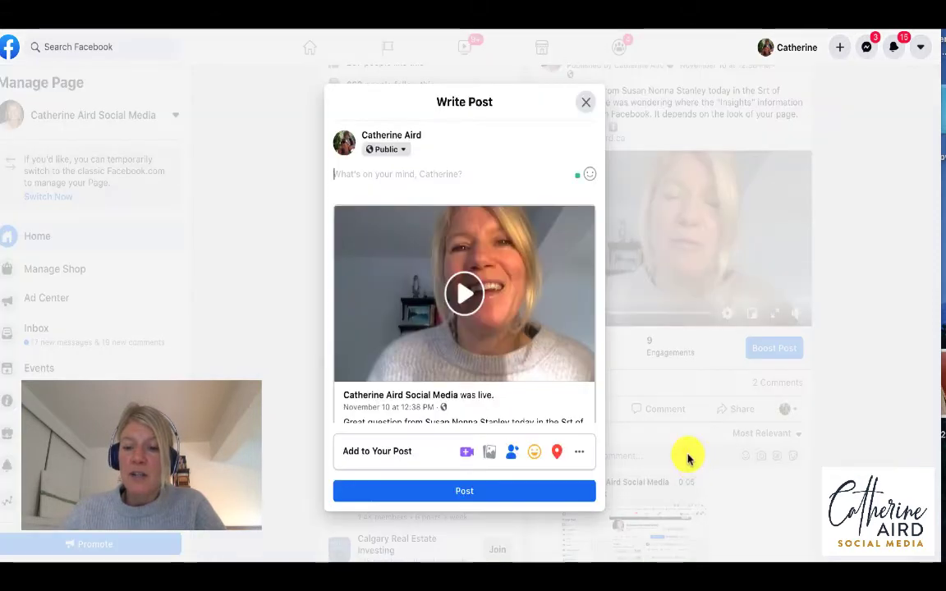
- Caption the shared video about finding your Facebook analytics, ending 'Facebook analytics.', and post it
{"action": "left_click", "coordinate": [362, 176]}
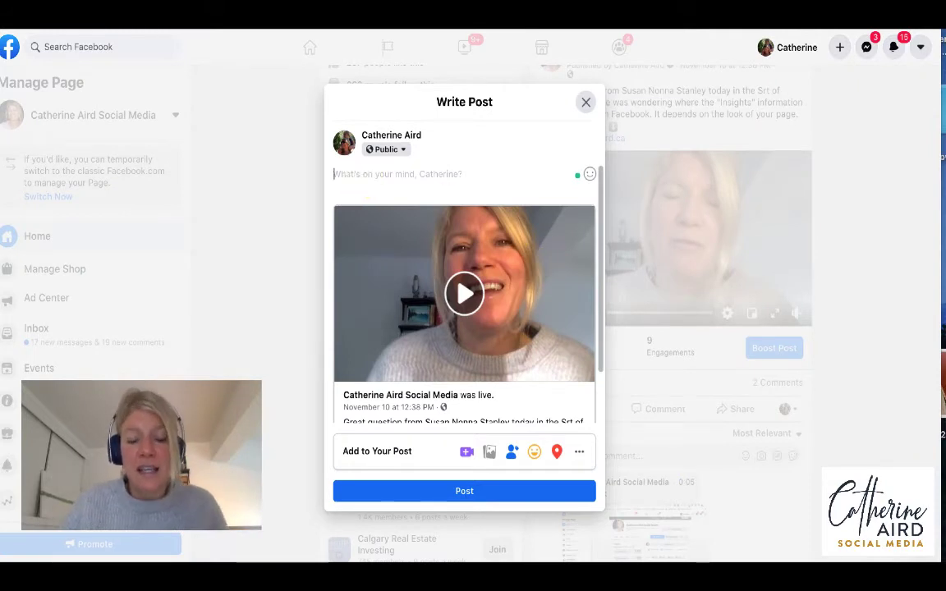
{"action": "type", "text": "This is a video I did ab"}
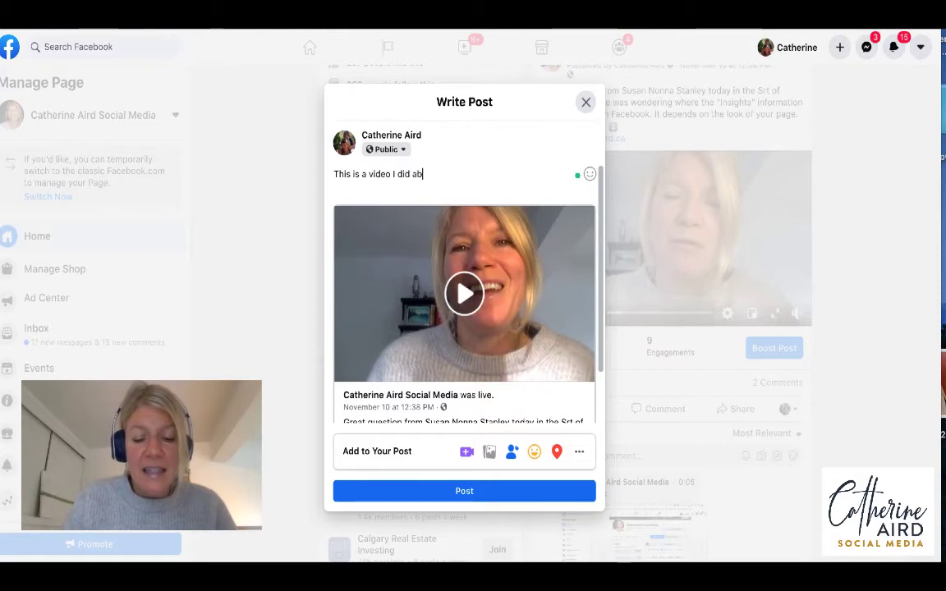
{"action": "type", "text": "out"}
{"action": "key", "text": "BackSpace"}
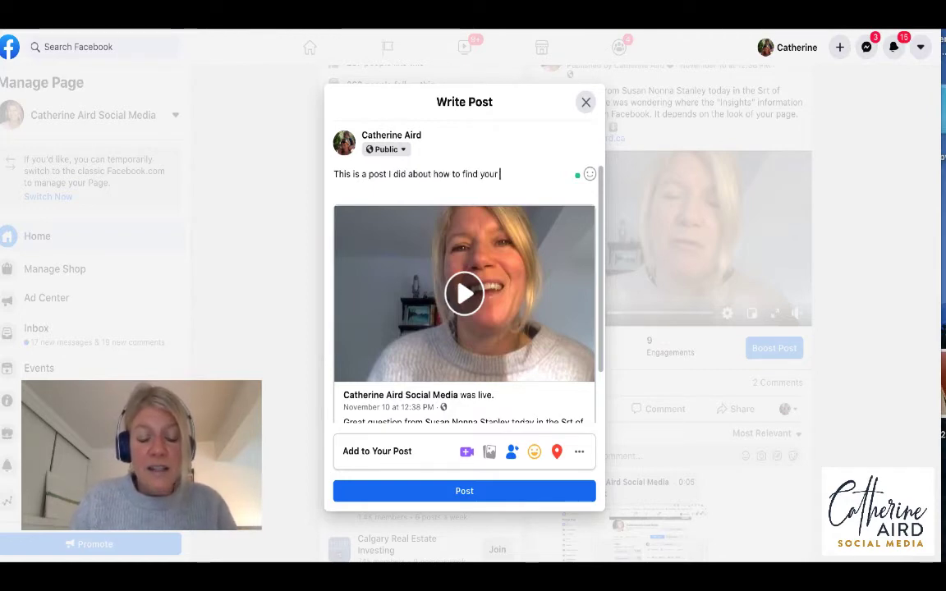
{"action": "type", "text": "Facebook analyti"}
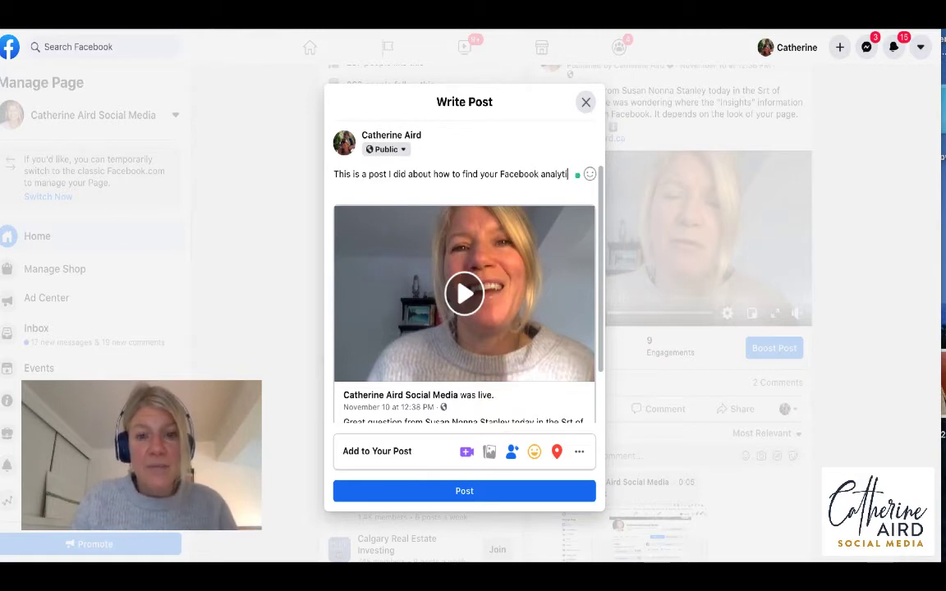
{"action": "type", "text": "cs."}
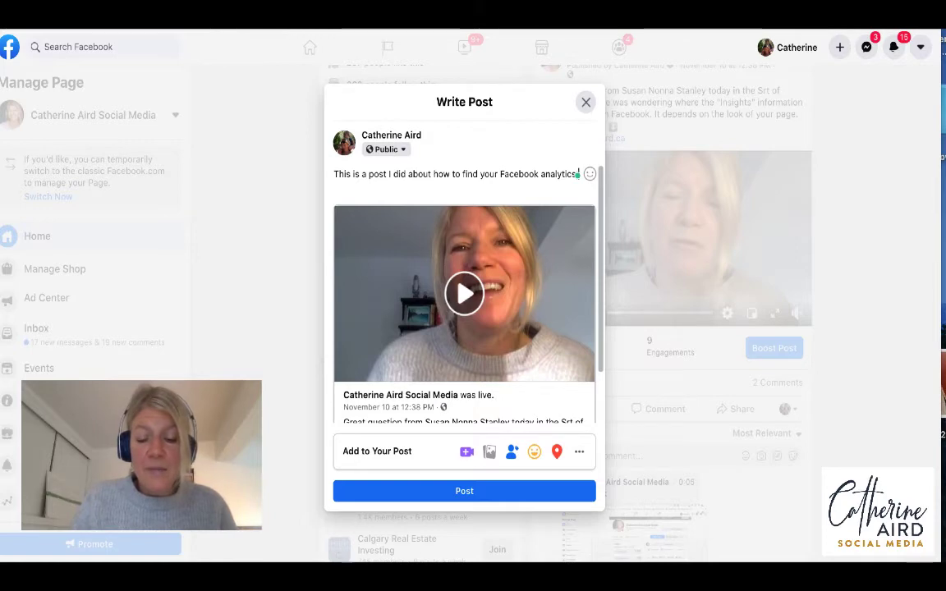
{"action": "key", "text": "Return"}
{"action": "type", "text": "Hope it he"}
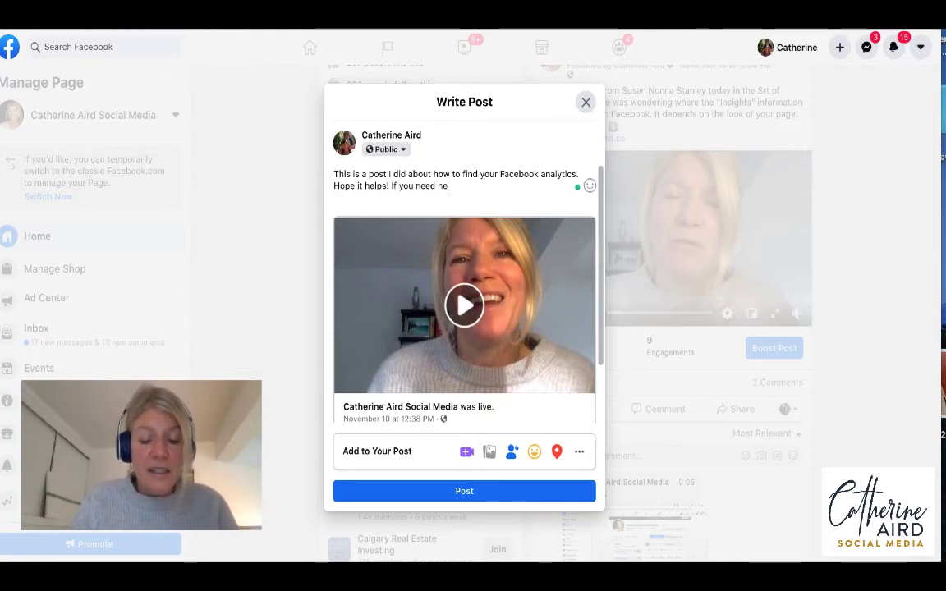
{"action": "type", "text": "lp pleas email me"}
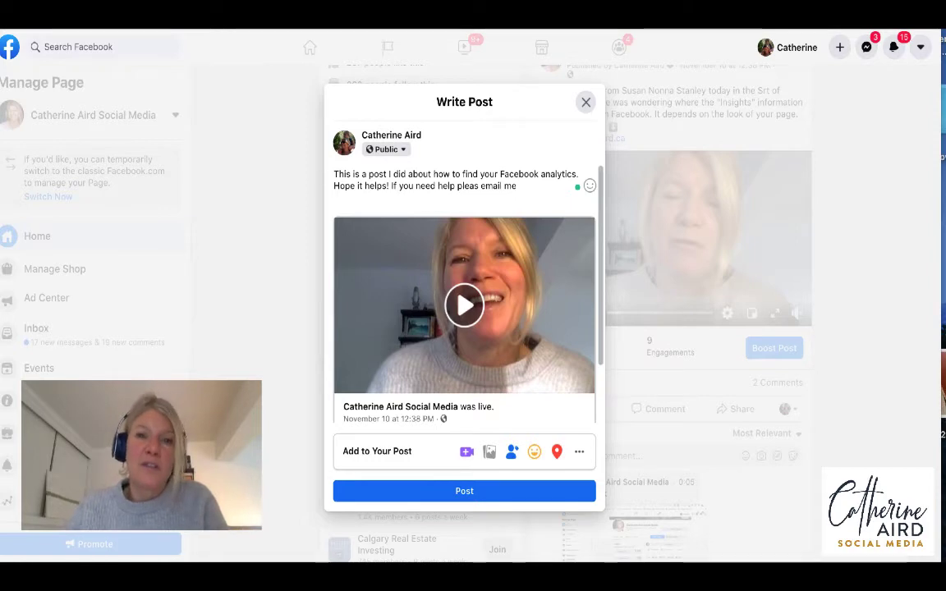
{"action": "left_click", "coordinate": [464, 492]}
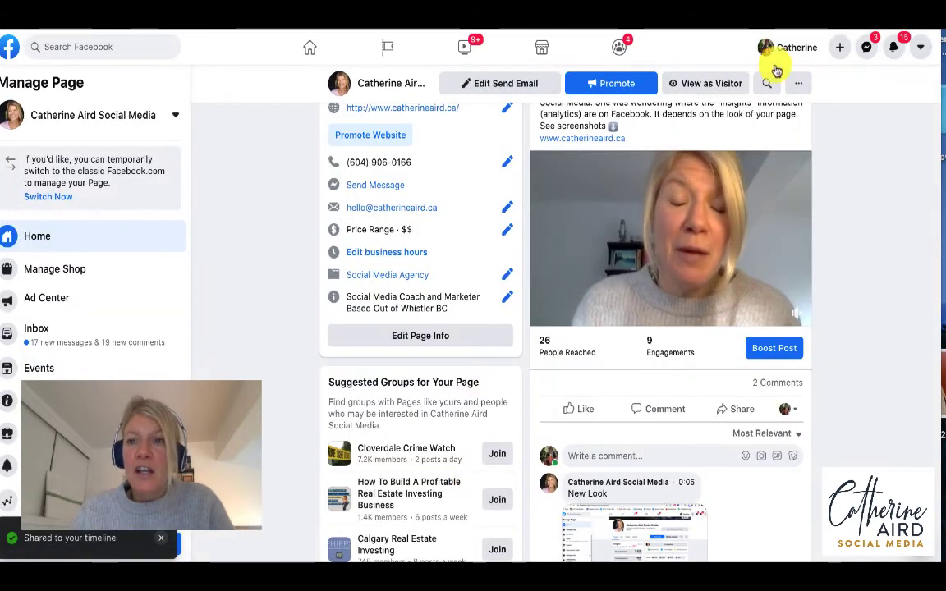
- On the personal profile, reload to show the new analytics video post and delete it
{"action": "left_click", "coordinate": [786, 50]}
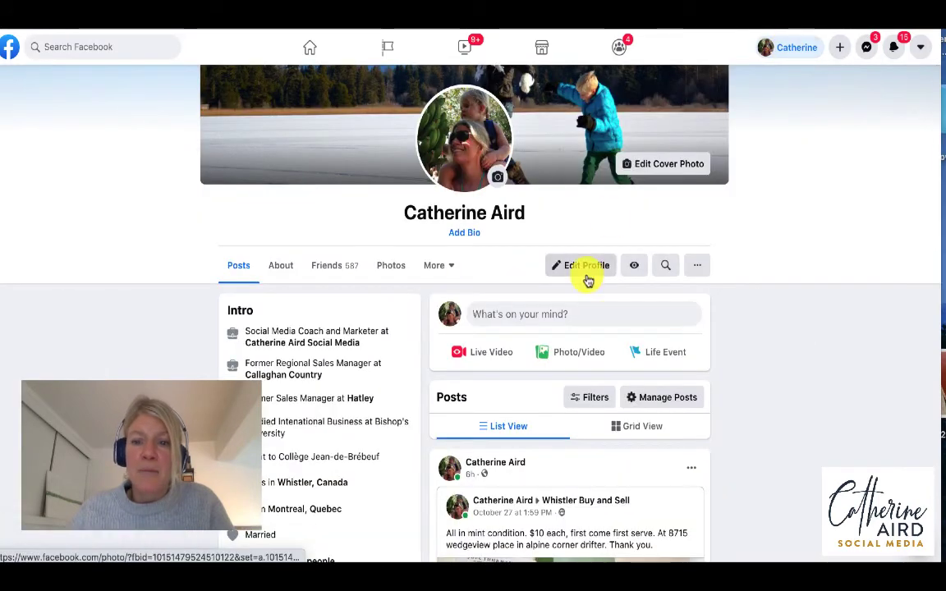
{"action": "scroll", "coordinate": [577, 365], "scroll_direction": "down", "scroll_amount": 1}
{"action": "scroll", "coordinate": [577, 365], "scroll_direction": "down", "scroll_amount": 2}
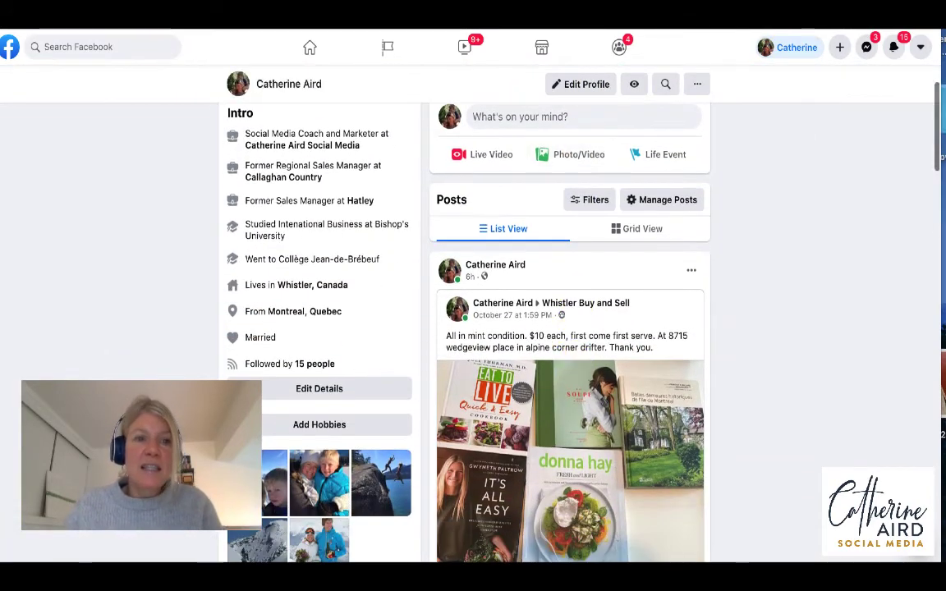
{"action": "left_click", "coordinate": [648, 371]}
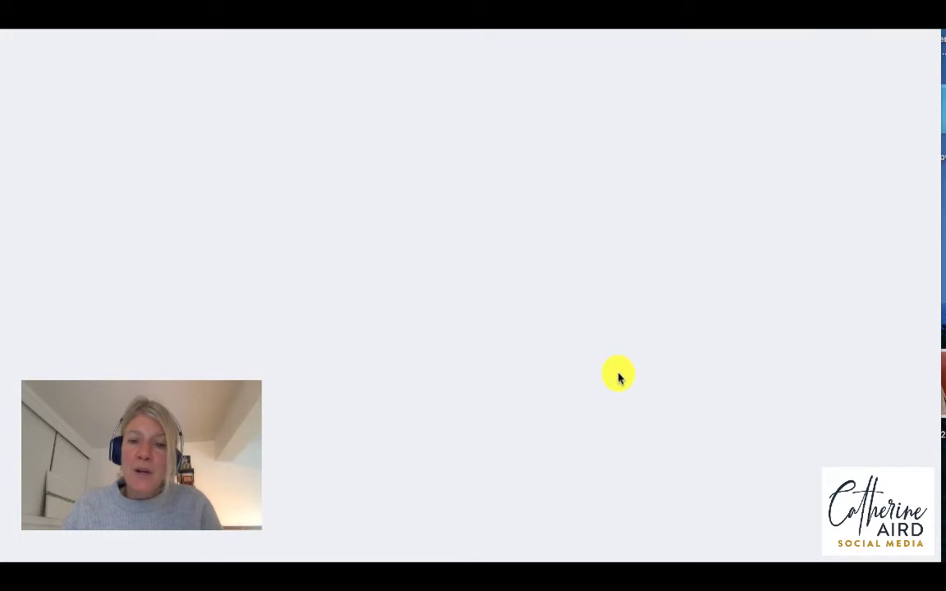
{"action": "scroll", "coordinate": [612, 386], "scroll_direction": "down", "scroll_amount": 3}
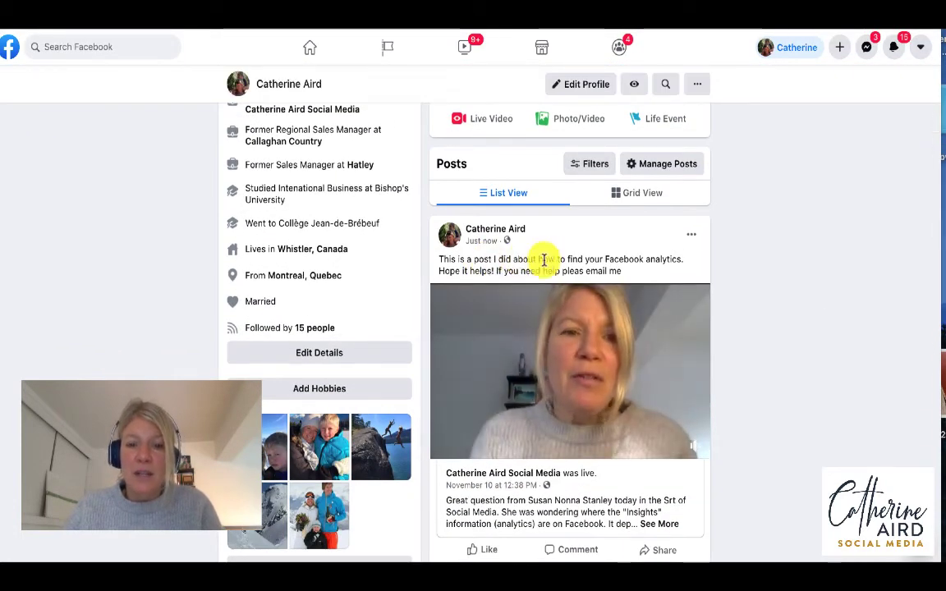
{"action": "scroll", "coordinate": [595, 361], "scroll_direction": "down", "scroll_amount": 3}
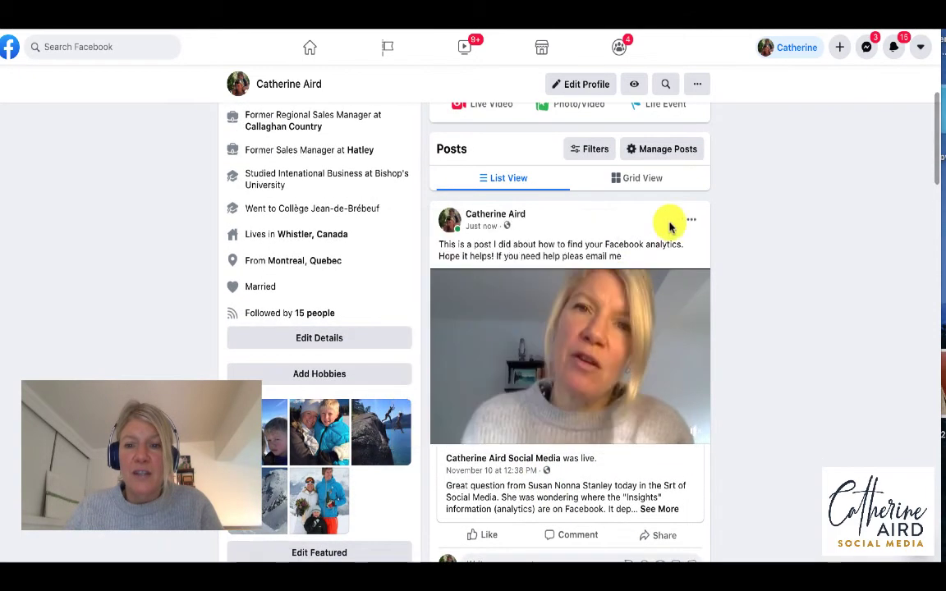
{"action": "left_click", "coordinate": [692, 220]}
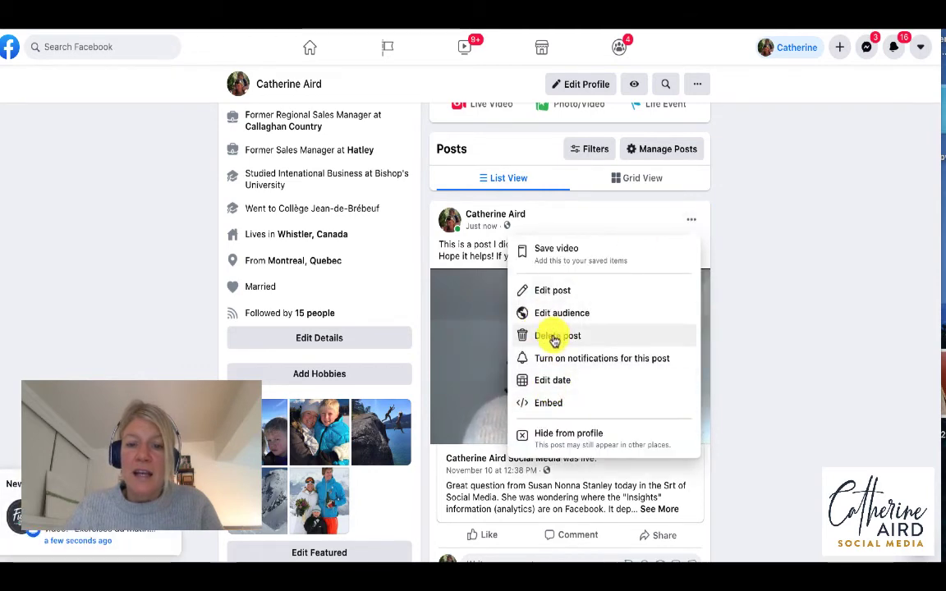
{"action": "left_click", "coordinate": [553, 337]}
{"action": "left_click", "coordinate": [587, 329]}
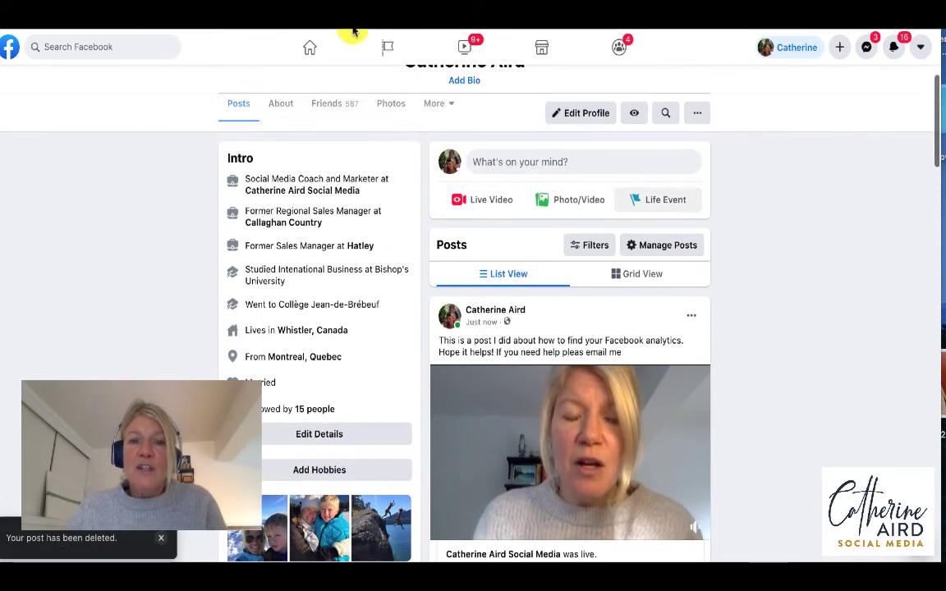
- Return to the business Page's live video post, now showing 2 shares, and dismiss the boost banner
{"action": "left_click", "coordinate": [393, 48]}
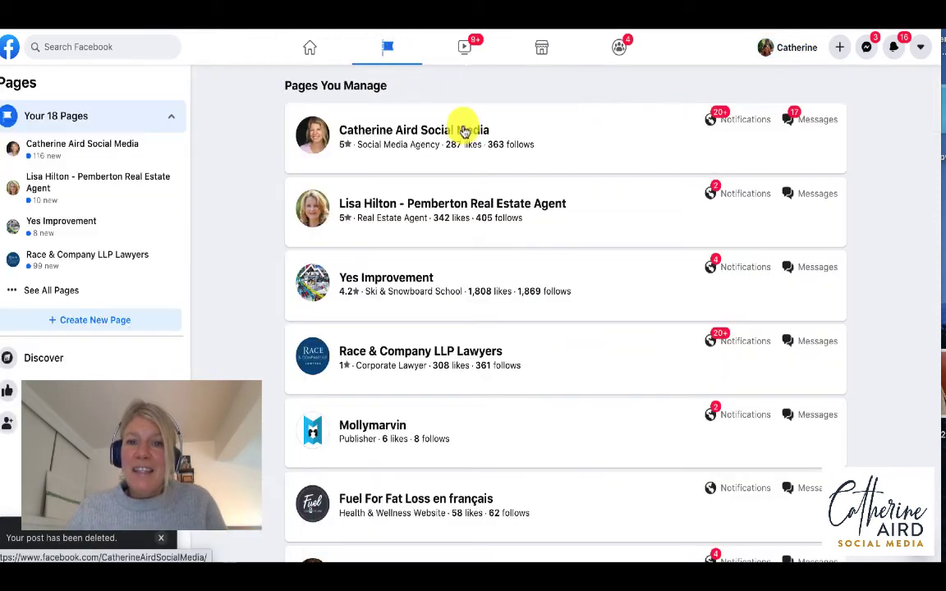
{"action": "left_click", "coordinate": [445, 129]}
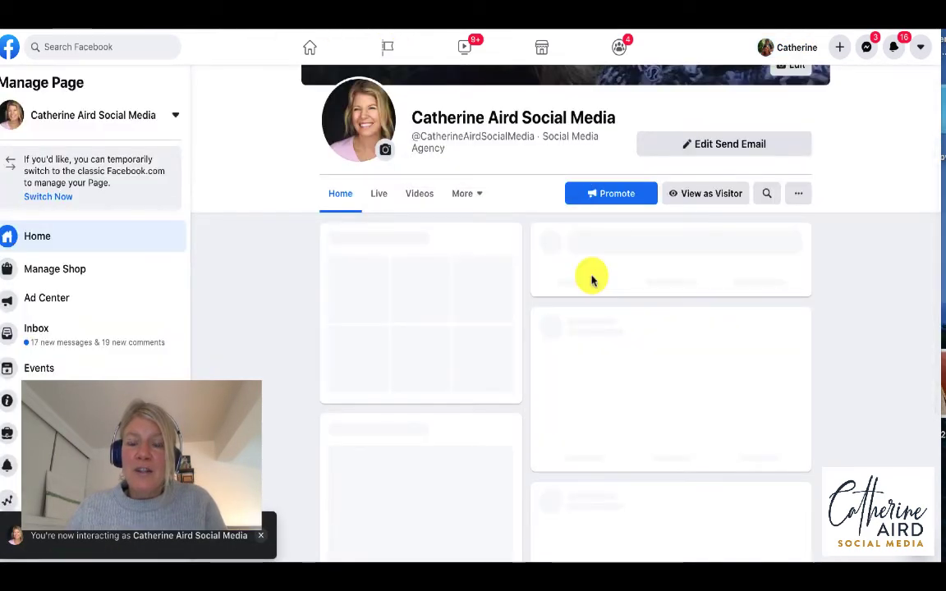
{"action": "scroll", "coordinate": [676, 392], "scroll_direction": "down", "scroll_amount": 2}
{"action": "scroll", "coordinate": [676, 393], "scroll_direction": "down", "scroll_amount": 9}
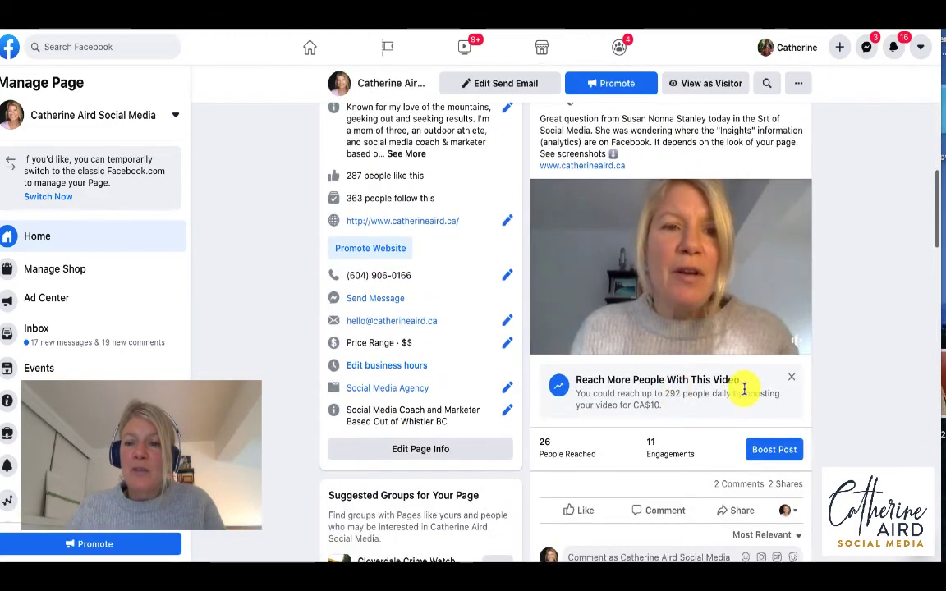
{"action": "left_click", "coordinate": [792, 378]}
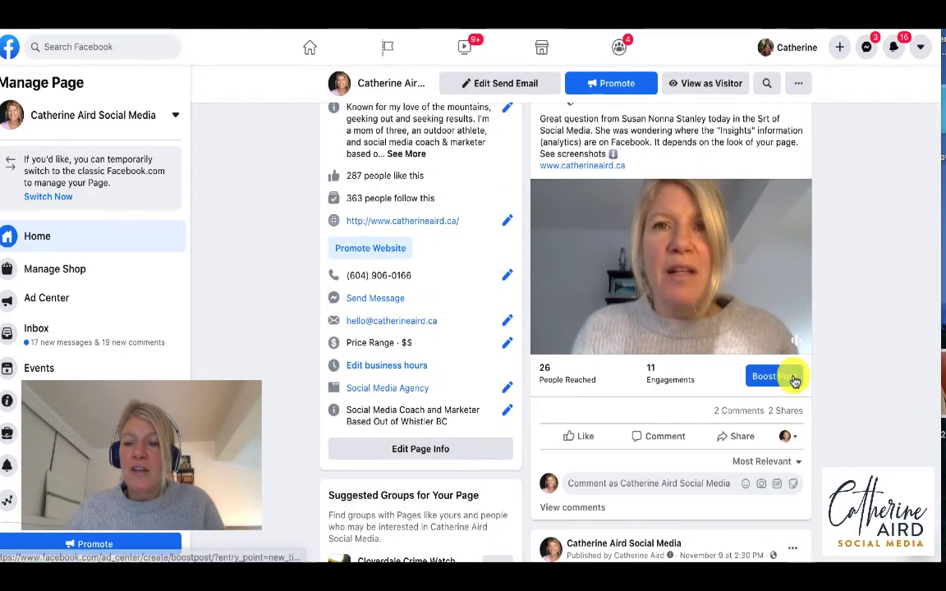
- Set the video post's comment identity to the personal profile instead of the Page
{"action": "left_click", "coordinate": [794, 437]}
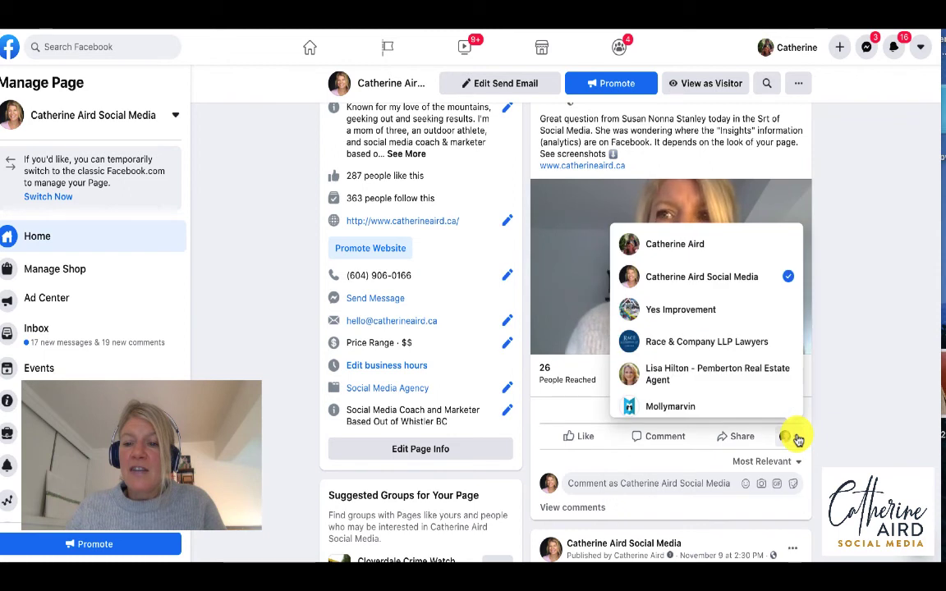
{"action": "left_click", "coordinate": [669, 246]}
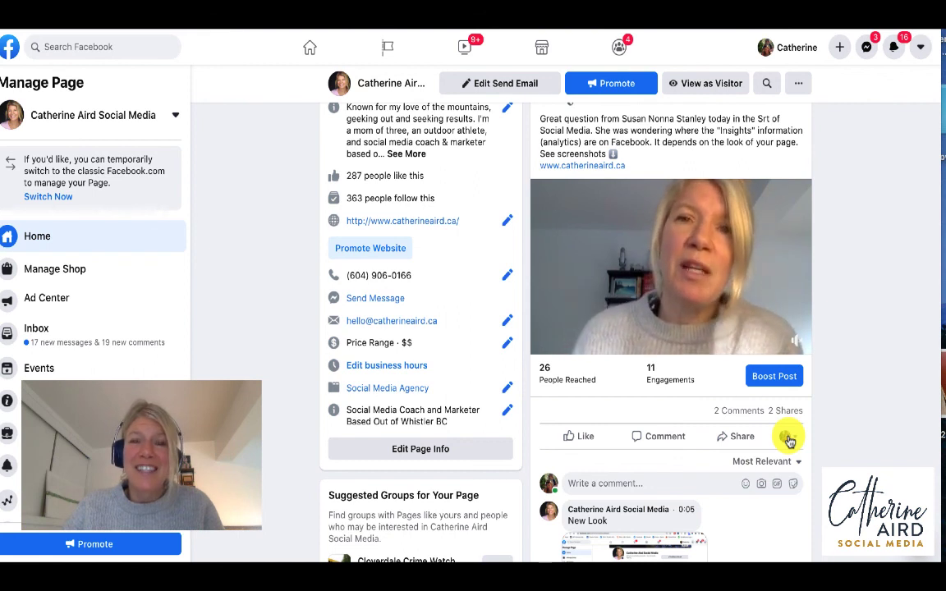
{"action": "mouse_move", "coordinate": [732, 207]}
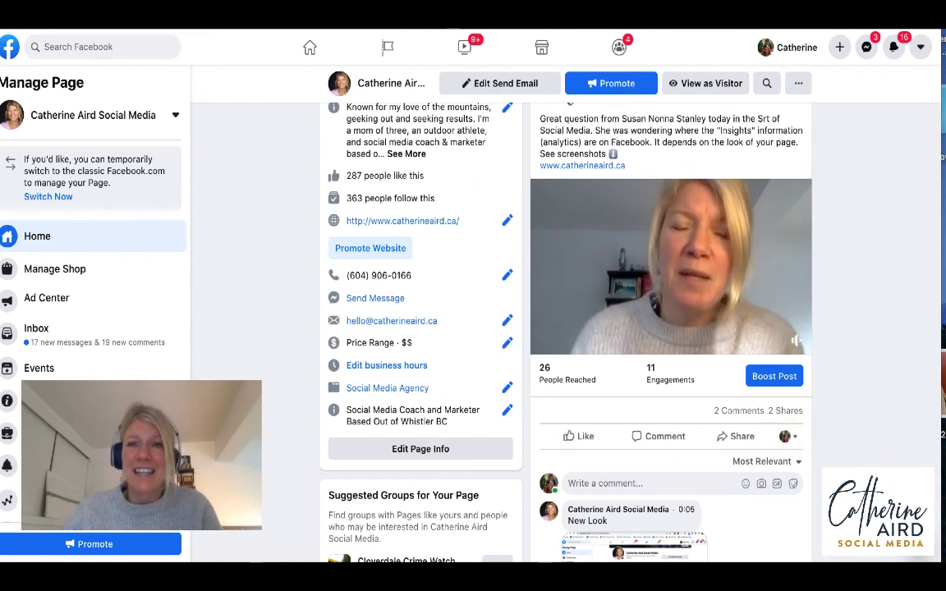